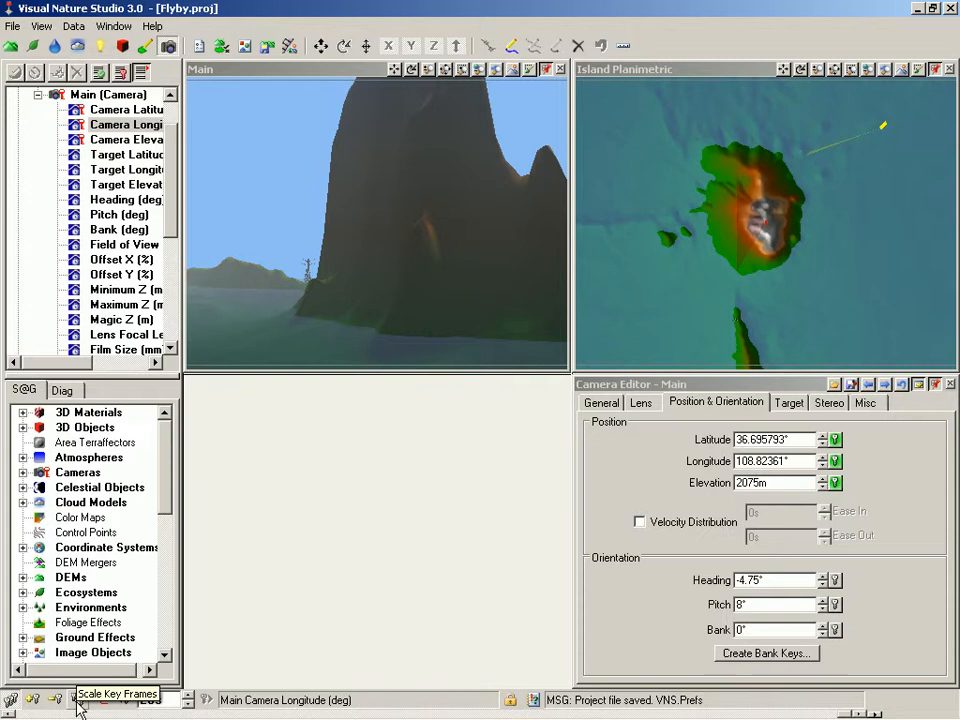
# Step: Scale all key frames of the Camera Longitude group to the range from 0s to 10s
pyautogui.click(78, 701)
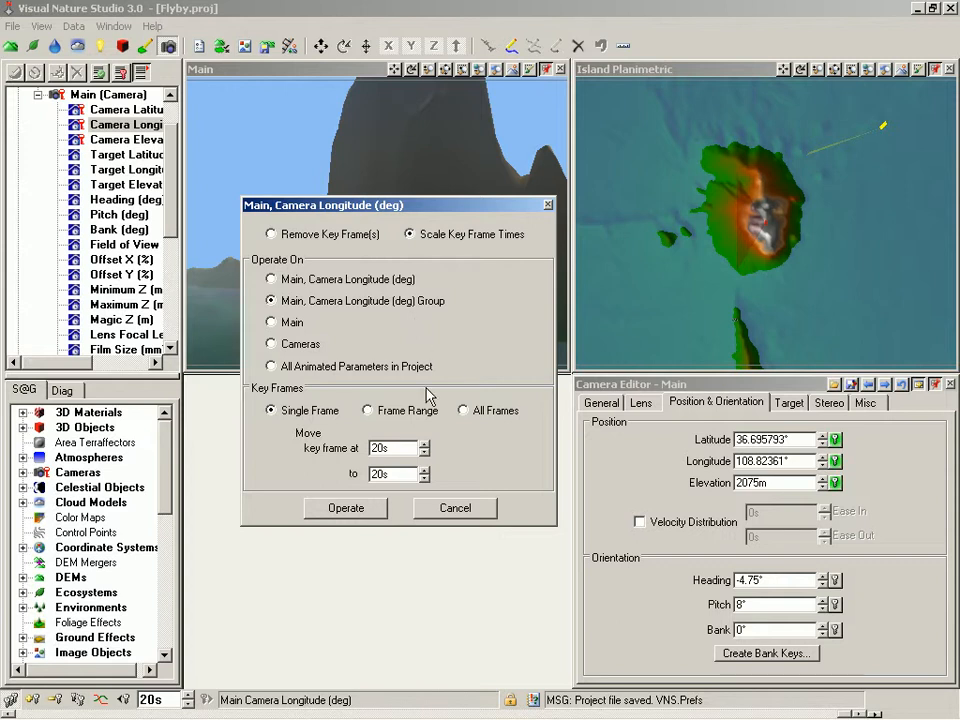
pyautogui.click(464, 411)
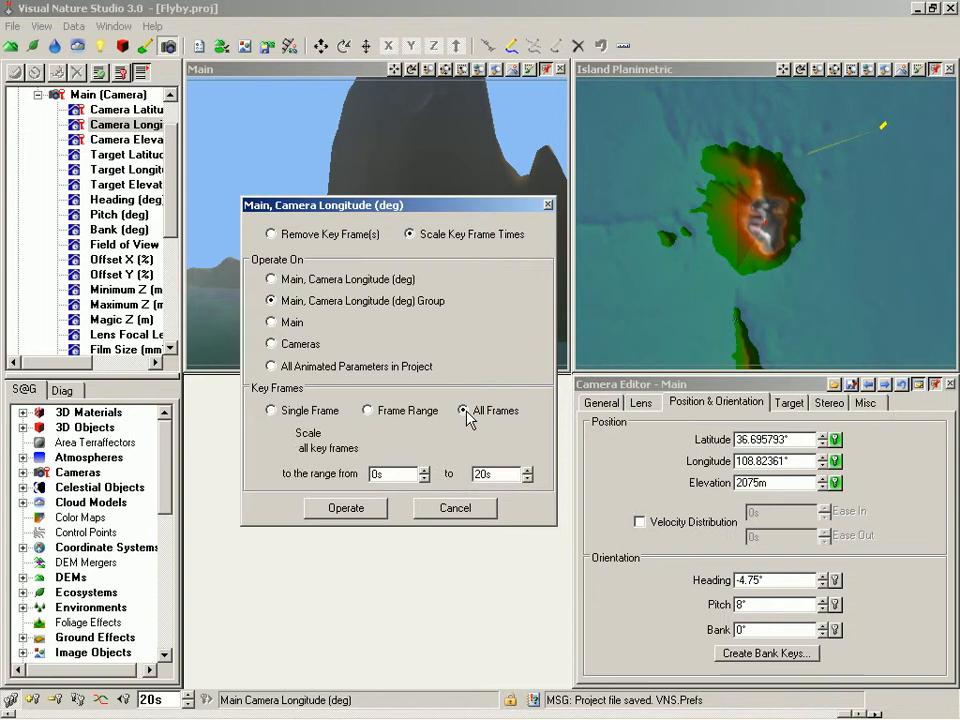
pyautogui.doubleClick(472, 476)
pyautogui.write('10s')
pyautogui.click(360, 513)
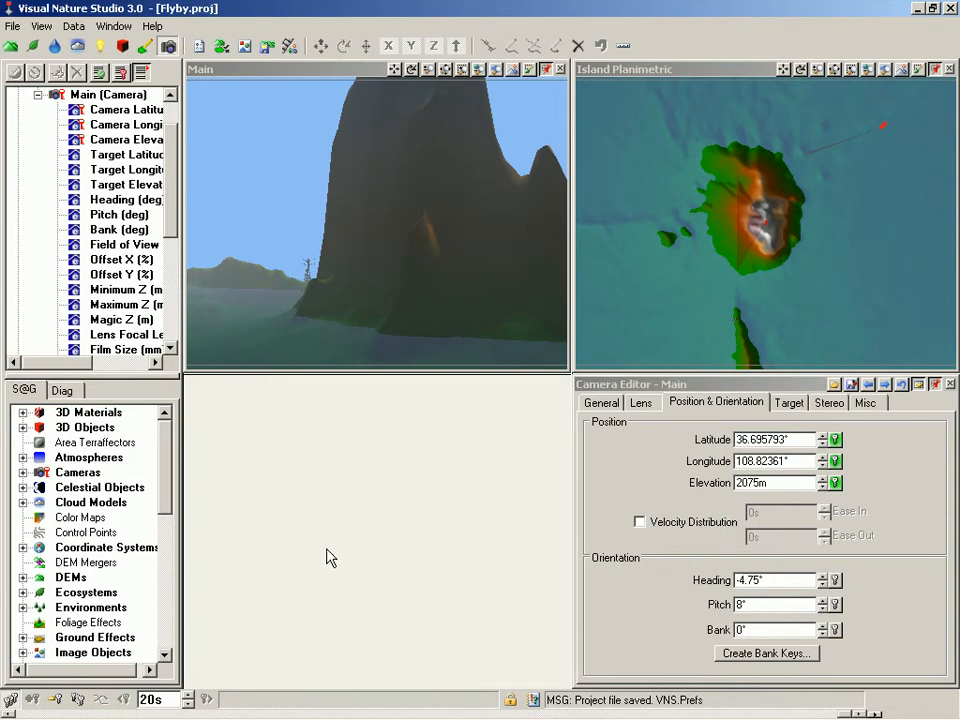
# Step: Return the animation to 0s and jump to the next key frame to check the shortened timing
pyautogui.doubleClick(167, 700)
pyautogui.write('0')
pyautogui.press('Return')
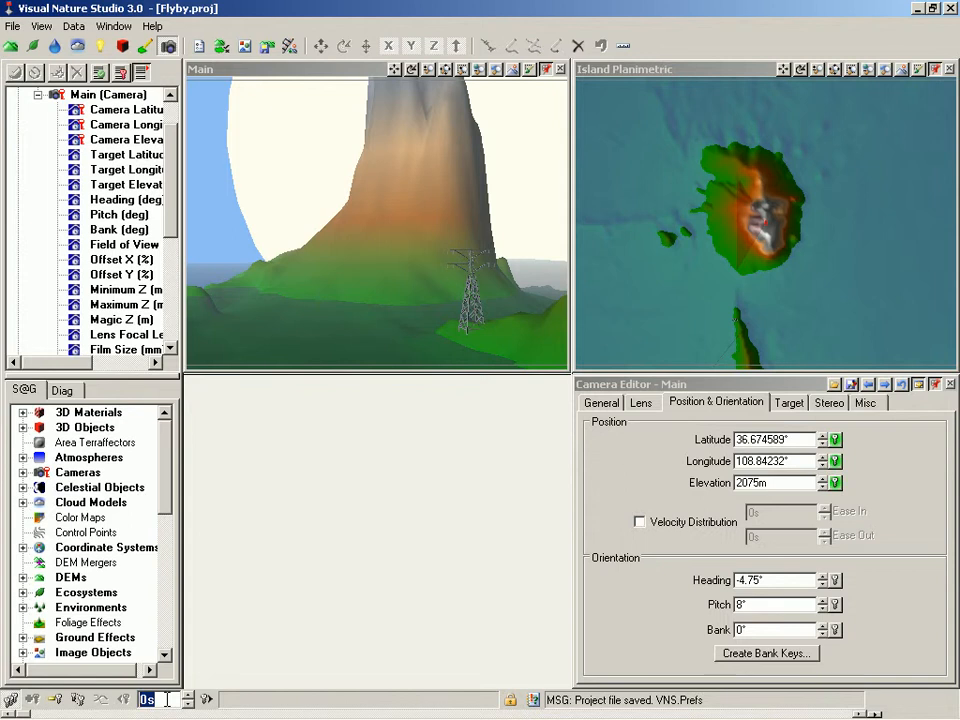
pyautogui.click(206, 700)
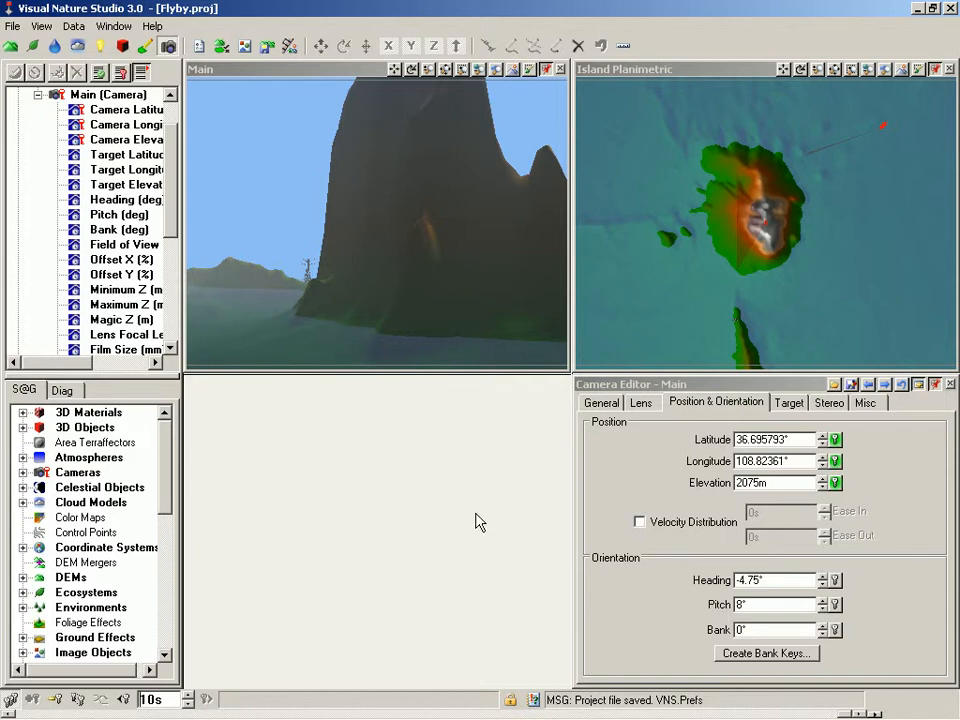
# Step: Scale all key frames of the Main camera's Latitude group to the range from 0s to 20s
pyautogui.click(713, 390)
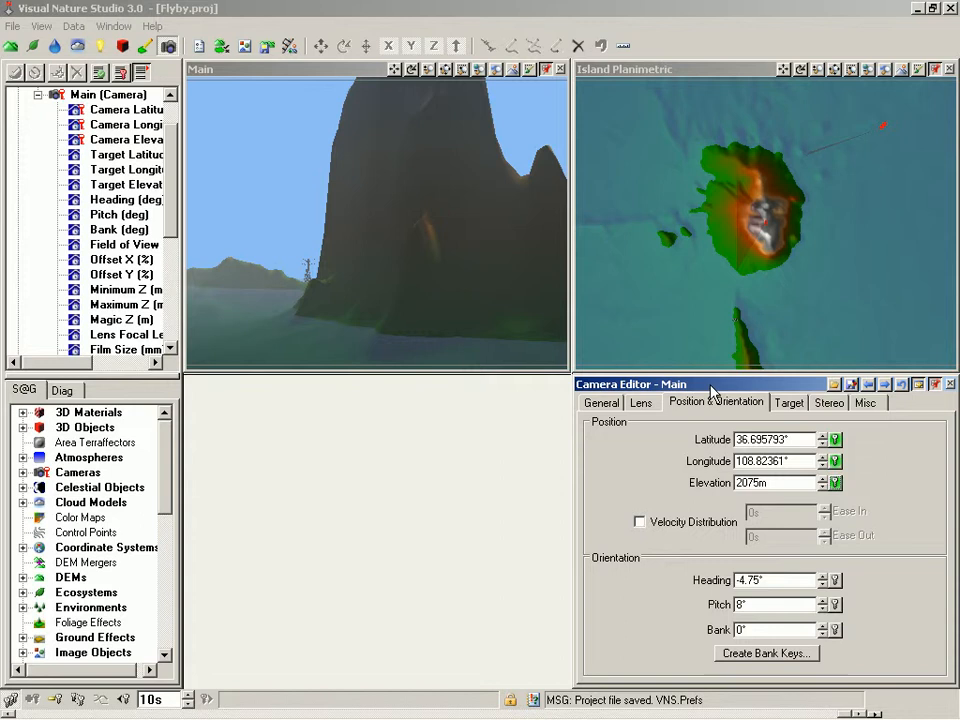
pyautogui.click(836, 441)
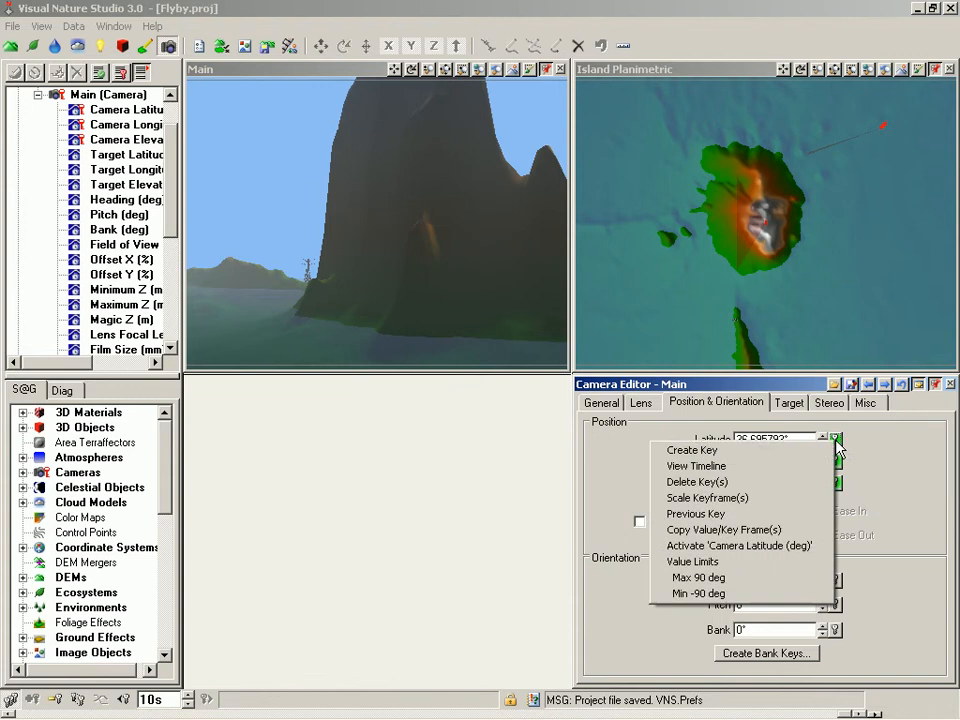
pyautogui.click(810, 498)
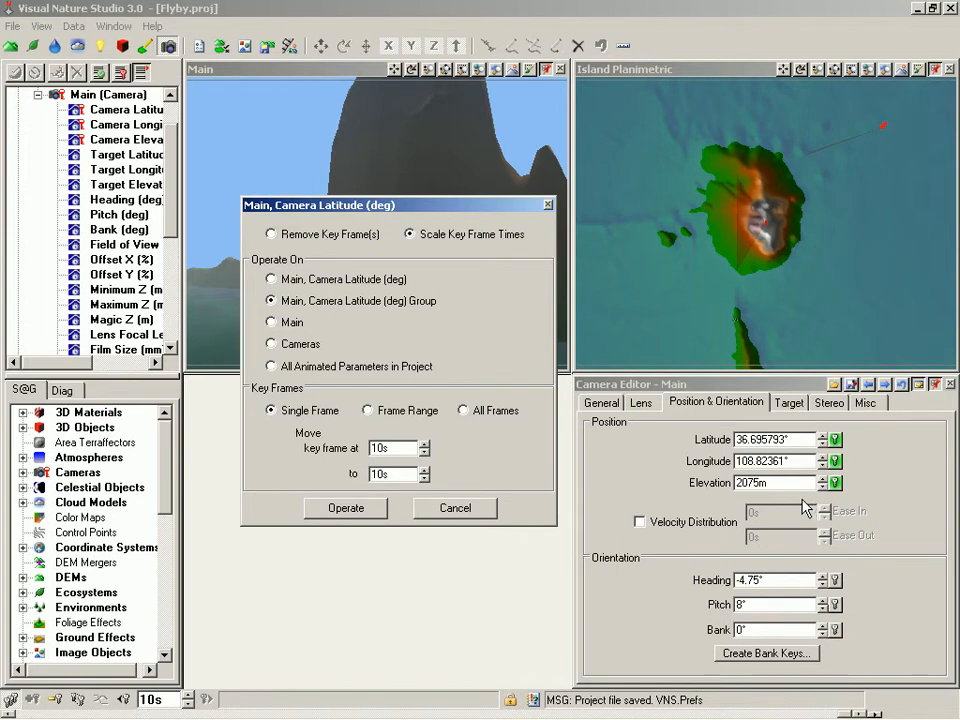
pyautogui.click(463, 411)
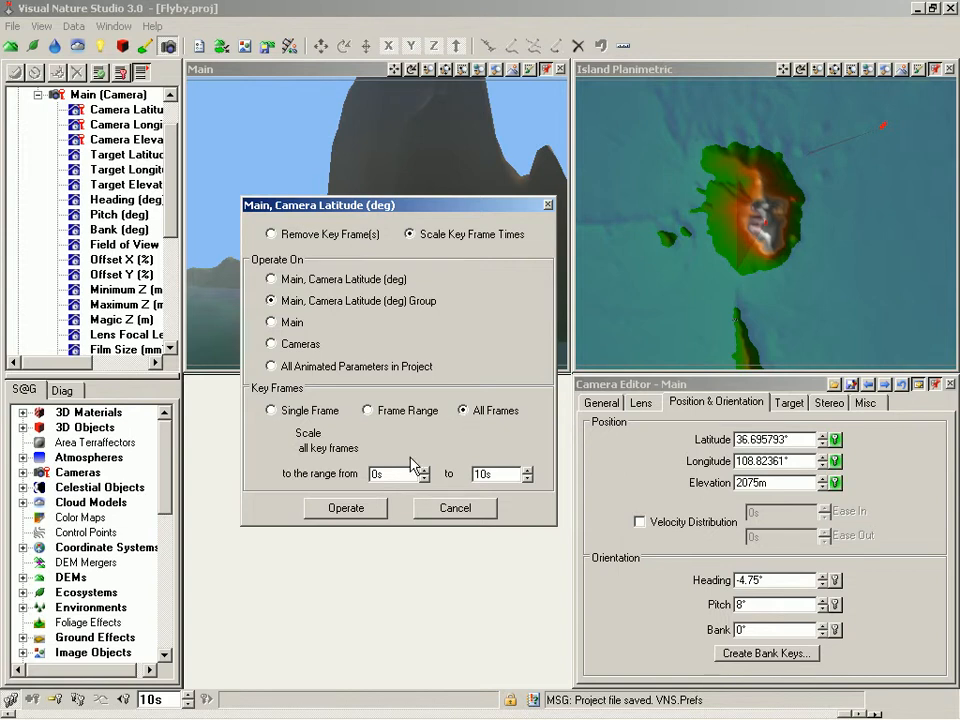
pyautogui.doubleClick(498, 475)
pyautogui.write('20s')
pyautogui.click(350, 512)
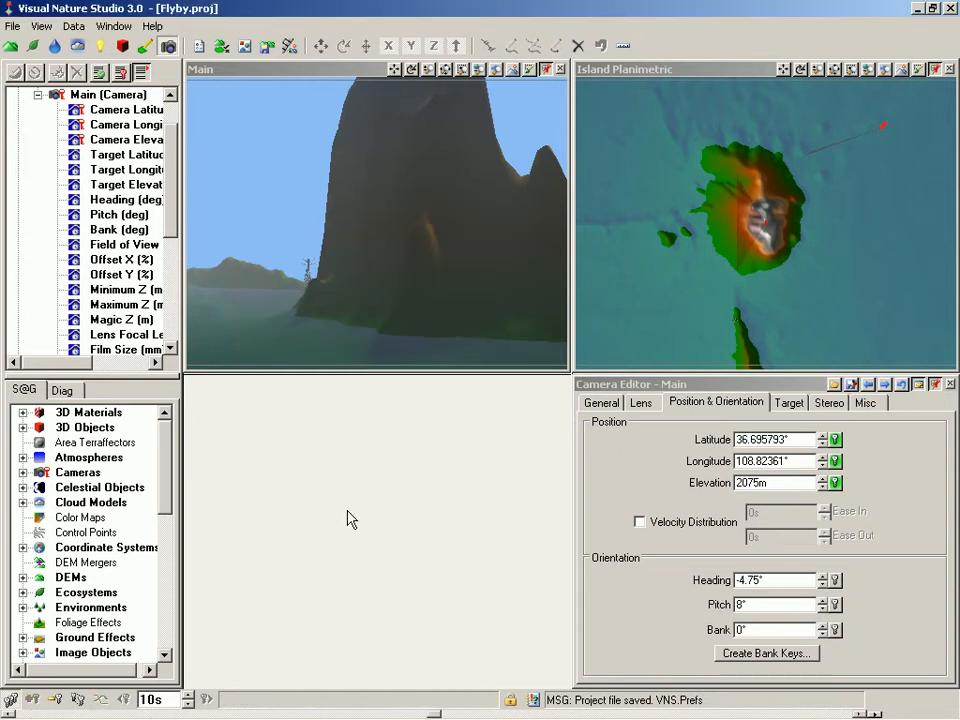
# Step: Return the animation to 0s and jump to the next key frame to check the lengthened timing
pyautogui.doubleClick(173, 700)
pyautogui.write('0')
pyautogui.press('Return')
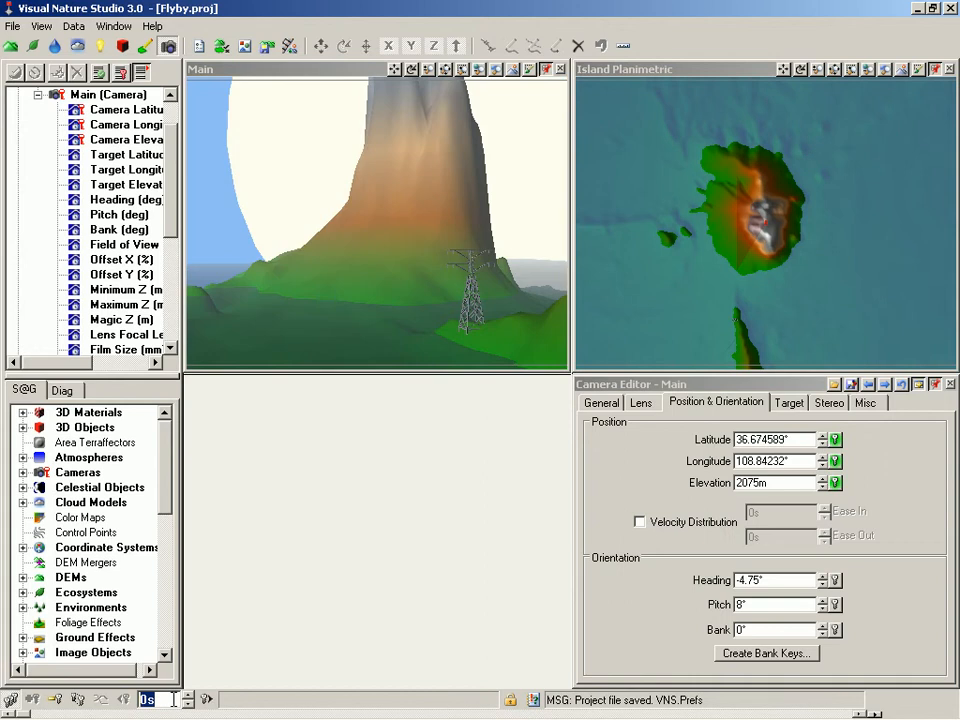
pyautogui.click(207, 700)
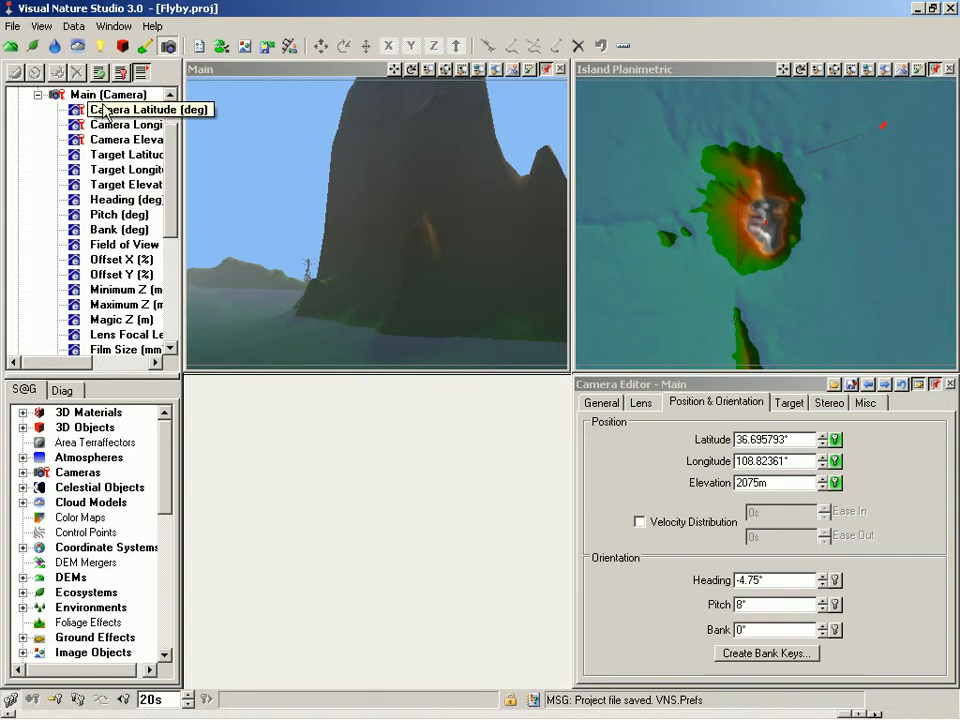
# Step: Move the Main camera south-east of the island in the planimetric view, to about latitude 36.6809° and longitude 108.8307°
pyautogui.click(116, 130)
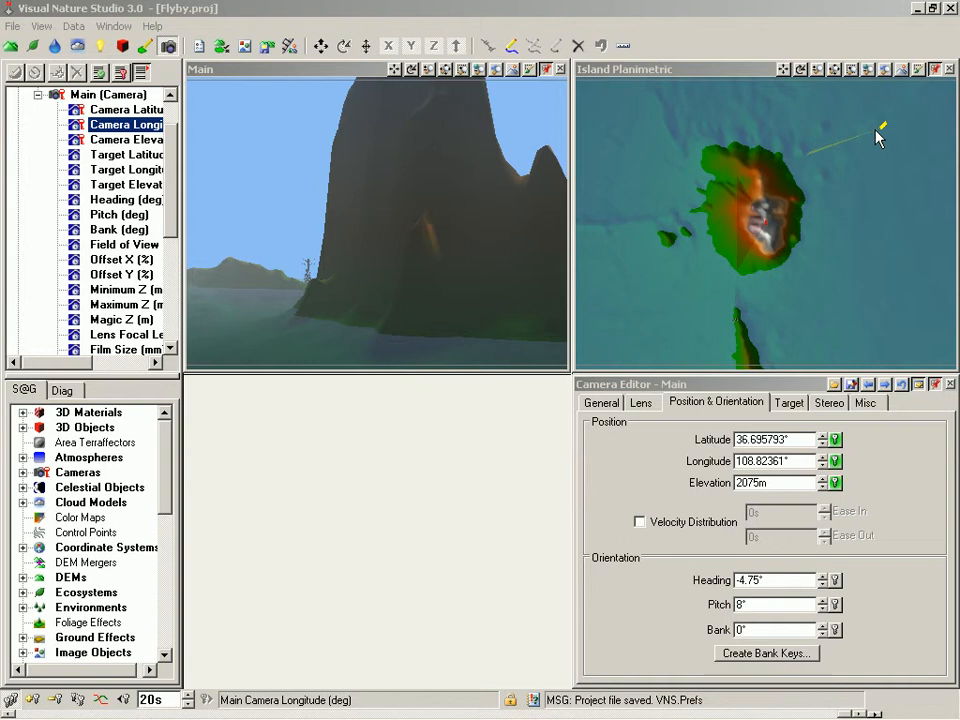
pyautogui.click(321, 46)
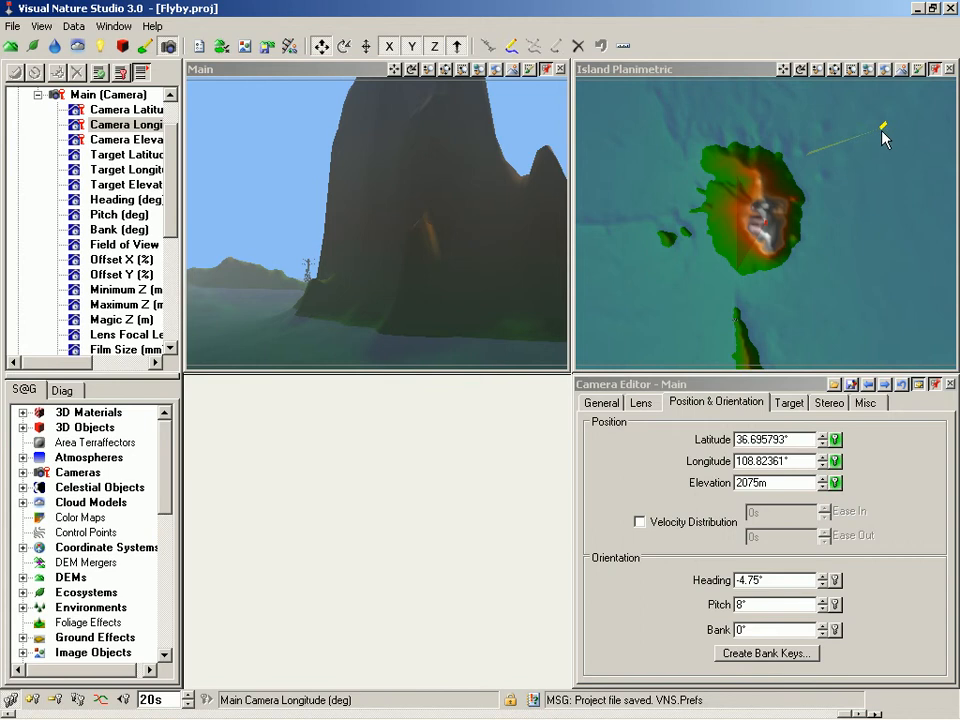
pyautogui.moveTo(885, 133)
pyautogui.mouseDown()
pyautogui.moveTo(883, 189)
pyautogui.moveTo(829, 319)
pyautogui.moveTo(816, 317)
pyautogui.mouseUp()
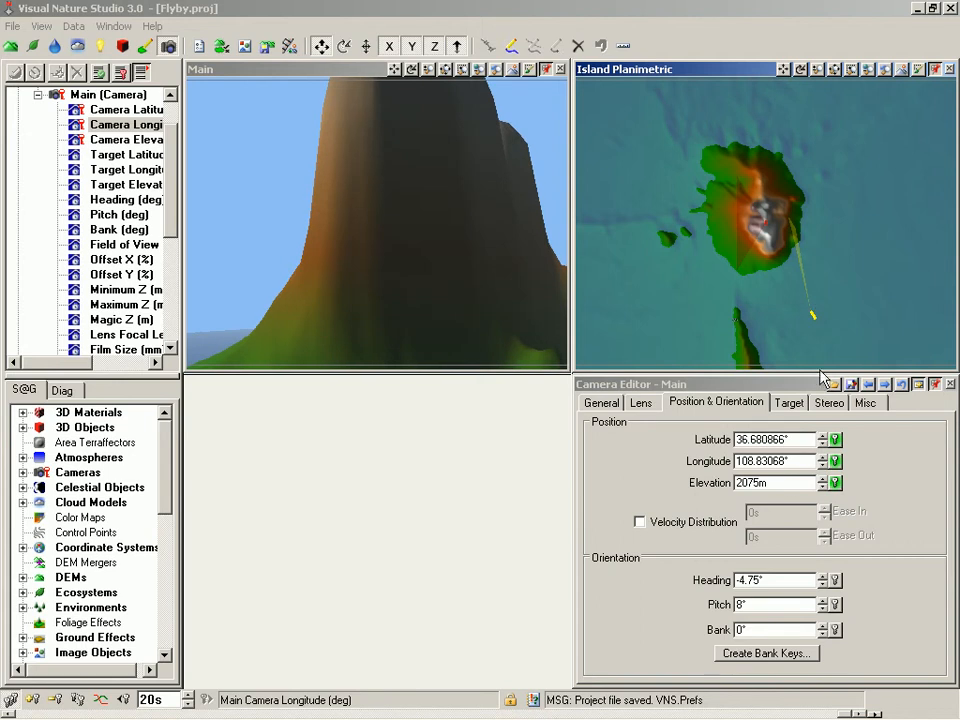
# Step: Set the camera elevation to 2000 m and create a key frame for it at 10 seconds
pyautogui.doubleClick(790, 483)
pyautogui.write('2000')
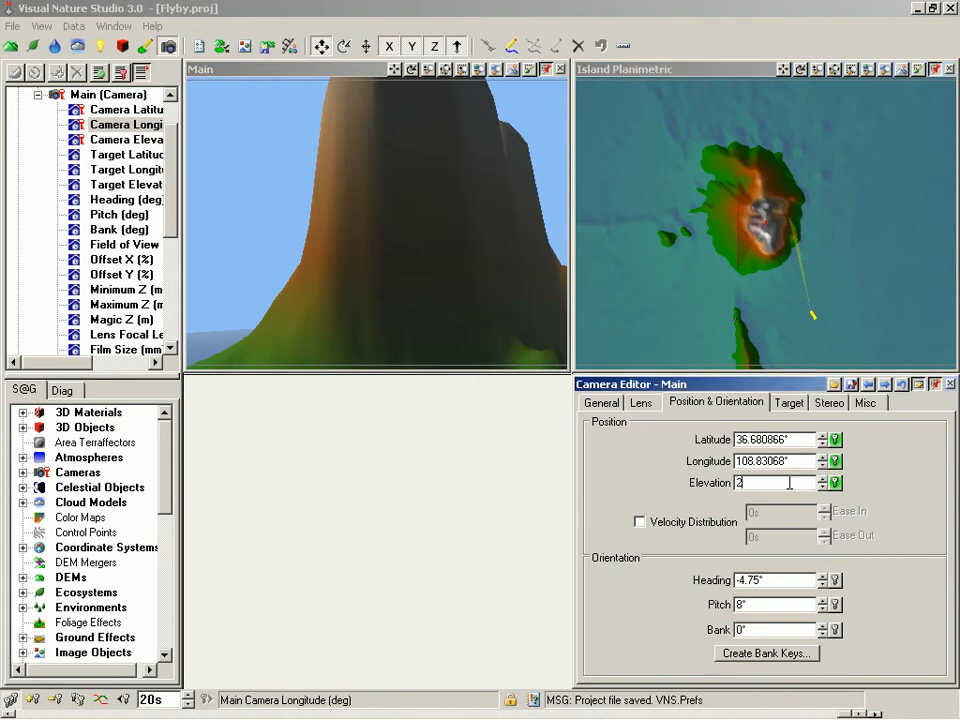
pyautogui.press('Return')
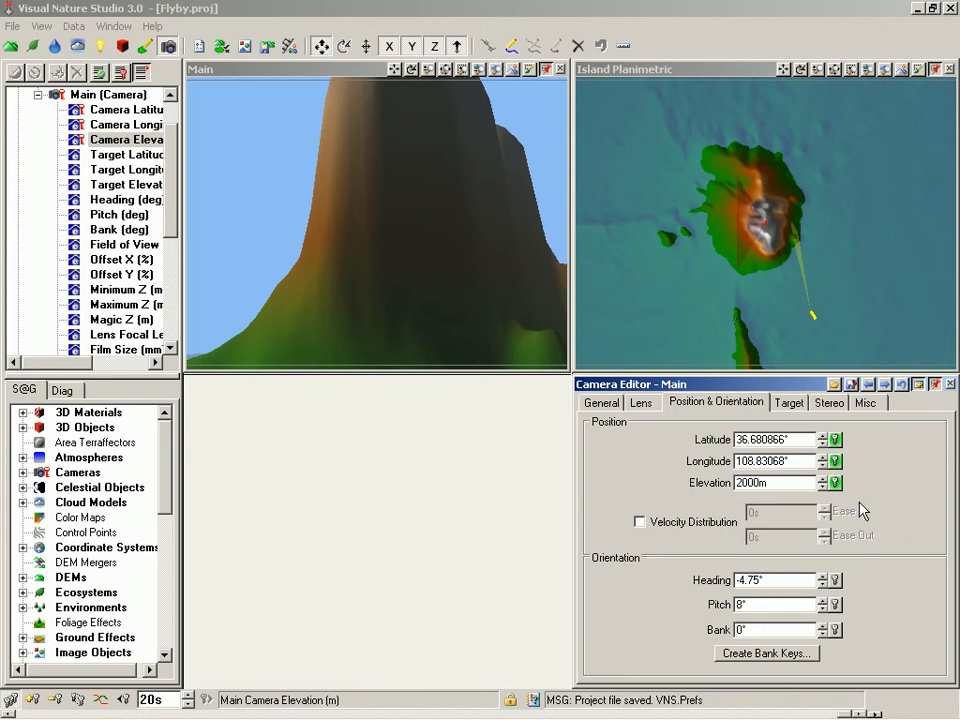
pyautogui.rightClick(836, 484)
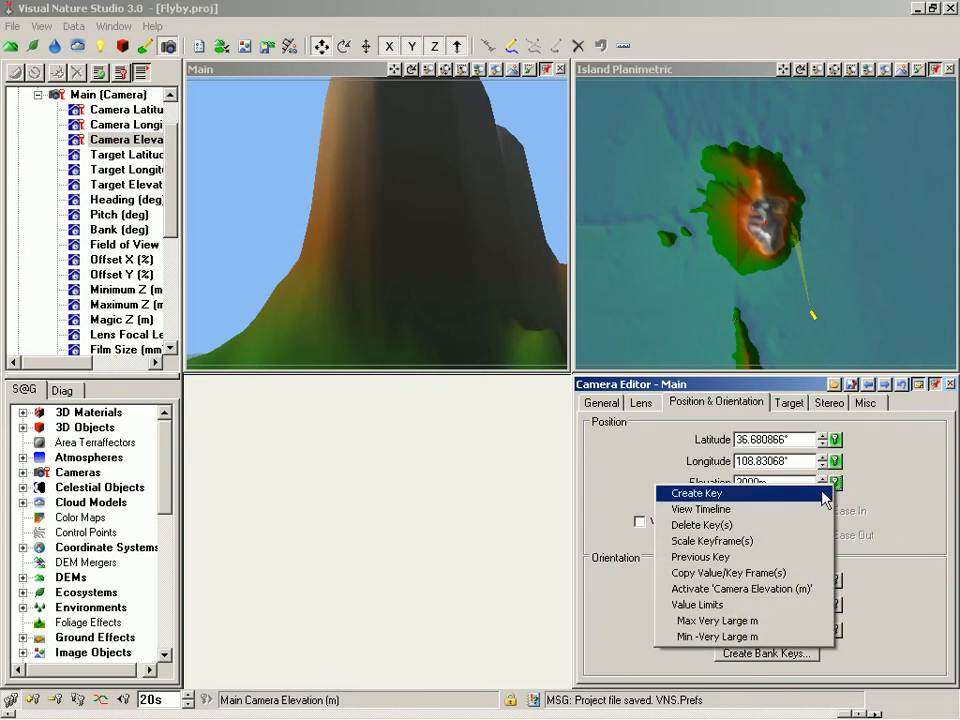
pyautogui.click(705, 493)
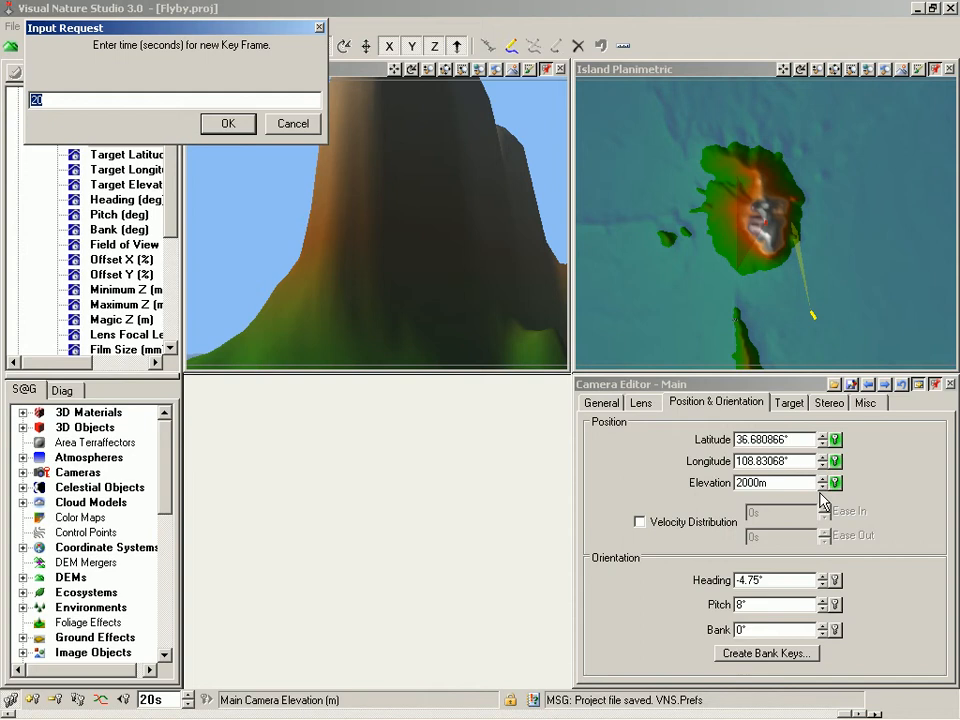
pyautogui.write('10')
pyautogui.press('Return')
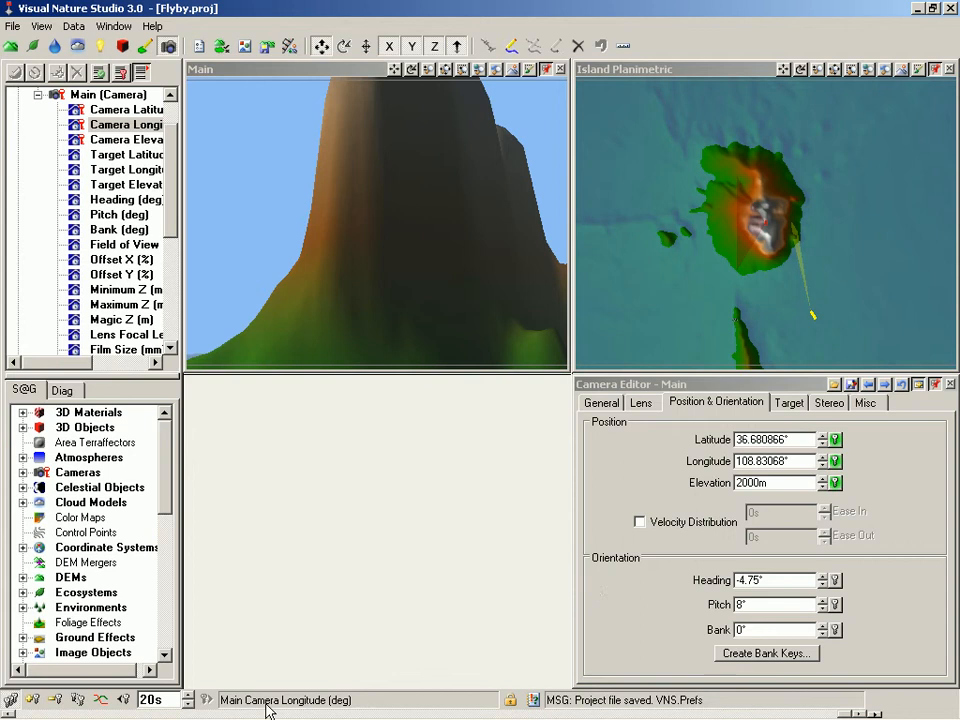
# Step: Preview the camera path by scrubbing the animation from 0s to about 5.17 seconds
pyautogui.doubleClick(171, 700)
pyautogui.write('0')
pyautogui.press('Return')
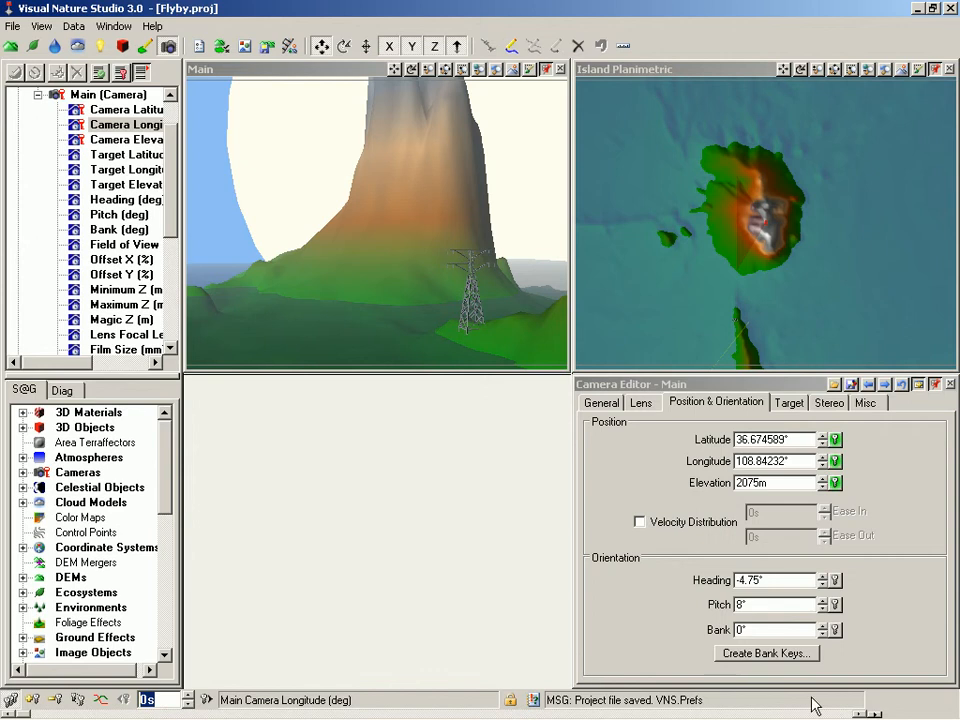
pyautogui.click(874, 714)
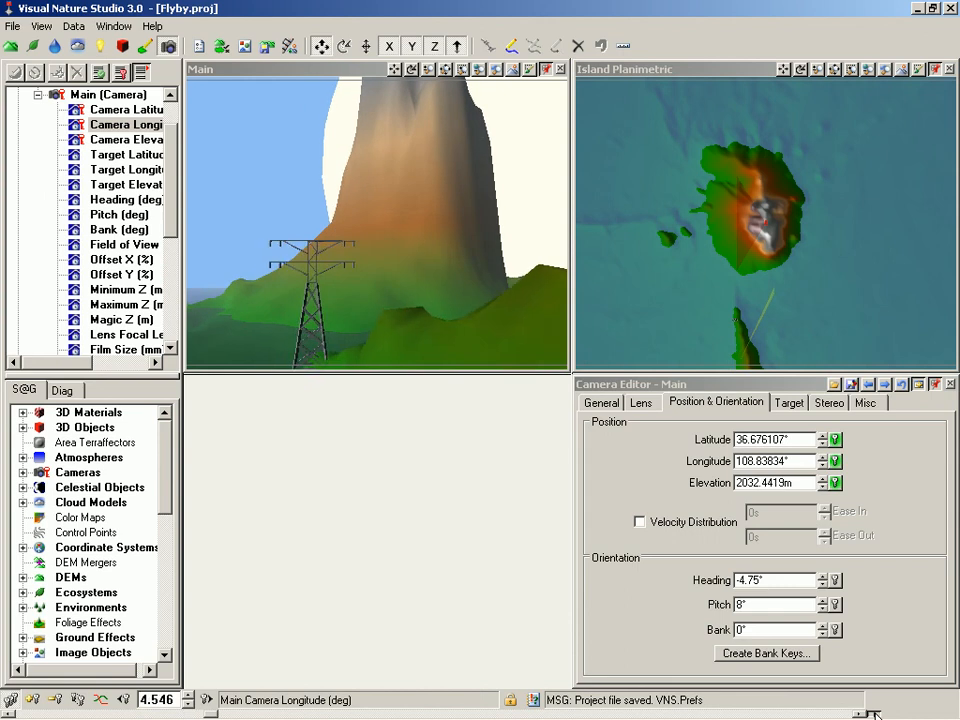
pyautogui.click(874, 714)
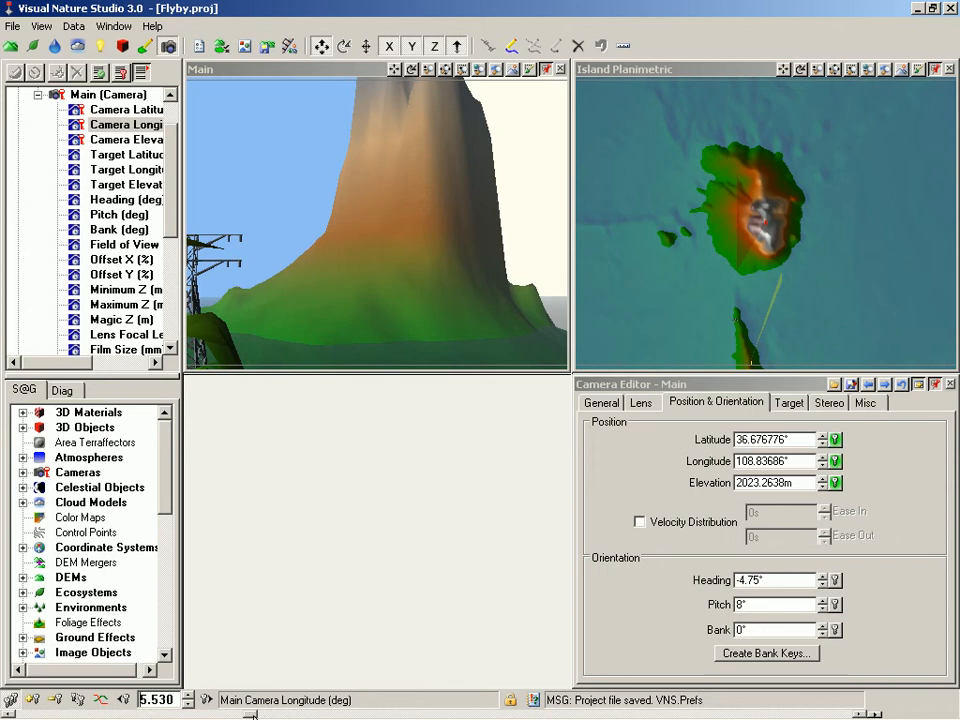
pyautogui.moveTo(251, 715); pyautogui.dragTo(235, 715)
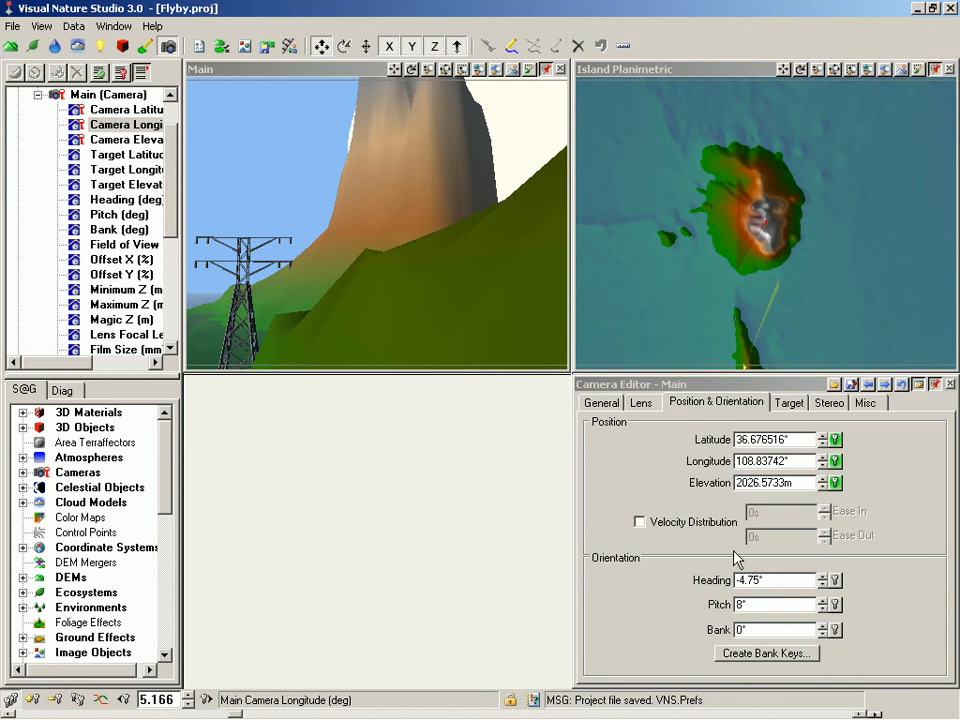
# Step: Remove the single key frame at 10s from the Camera Elevation group
pyautogui.click(836, 484)
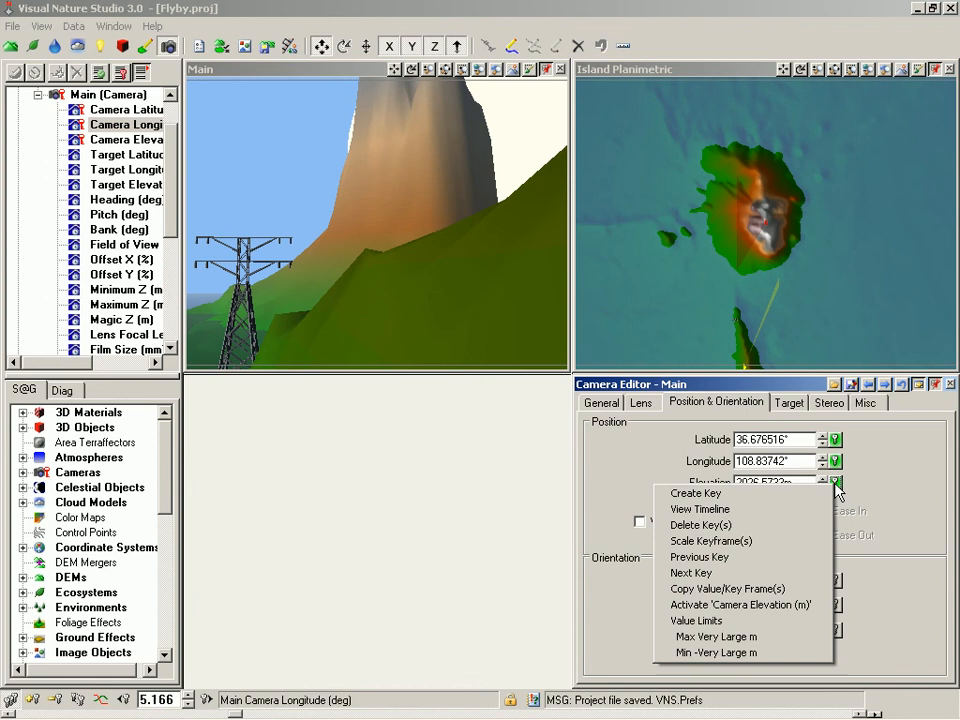
pyautogui.click(806, 525)
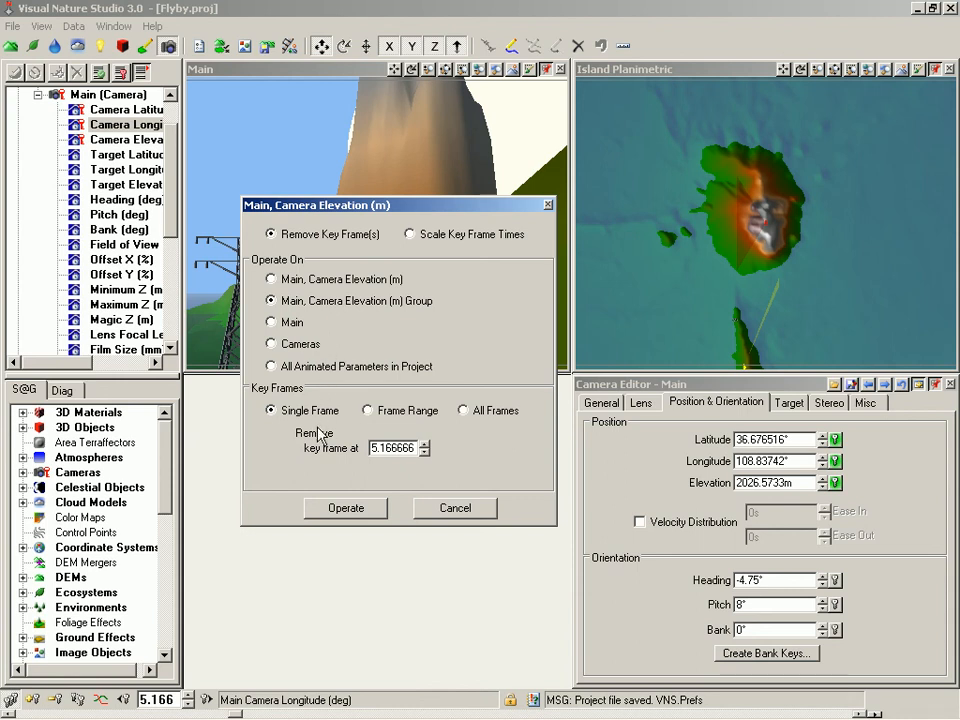
pyautogui.doubleClick(392, 448)
pyautogui.write('10')
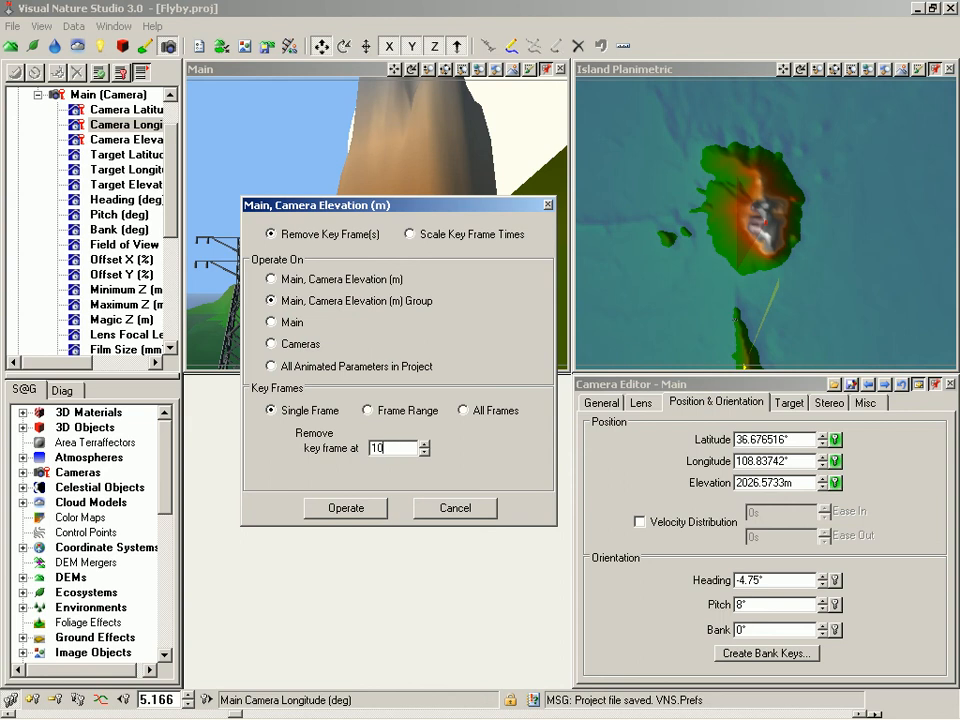
pyautogui.press('Tab')
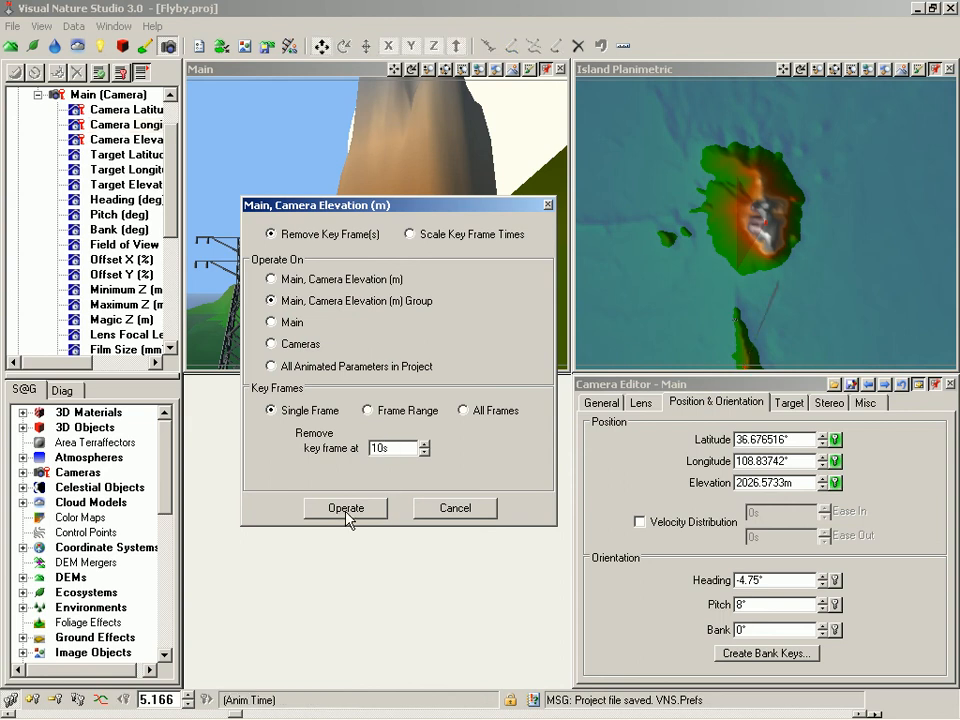
pyautogui.click(346, 509)
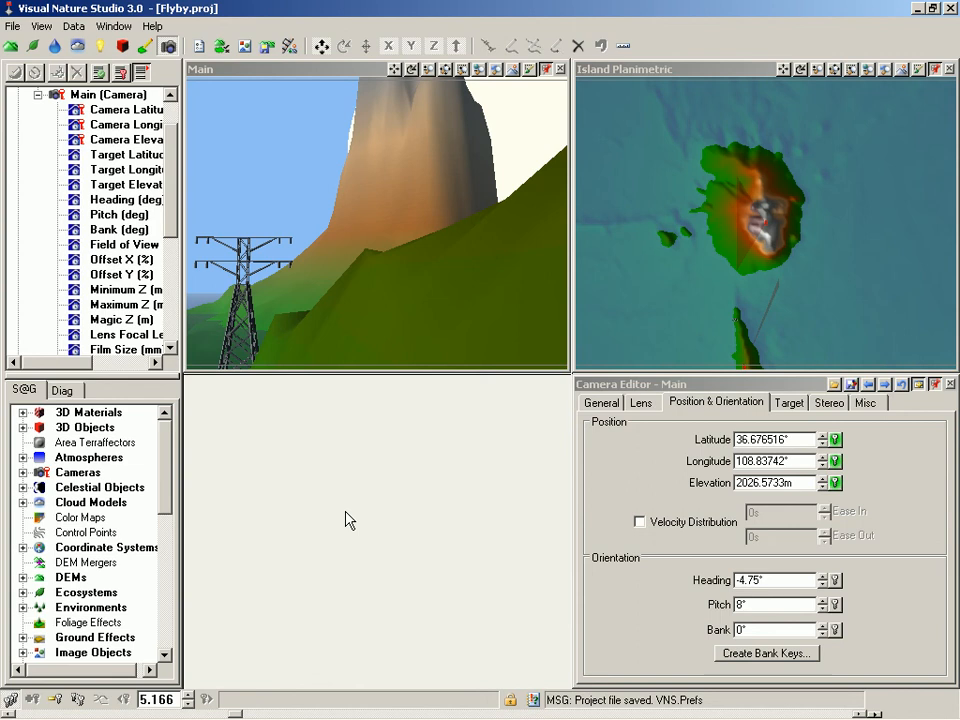
# Step: Return the animation to 0s, then step to the next key frame and back to check the remaining keys
pyautogui.click(165, 699)
pyautogui.write('0')
pyautogui.press('Return')
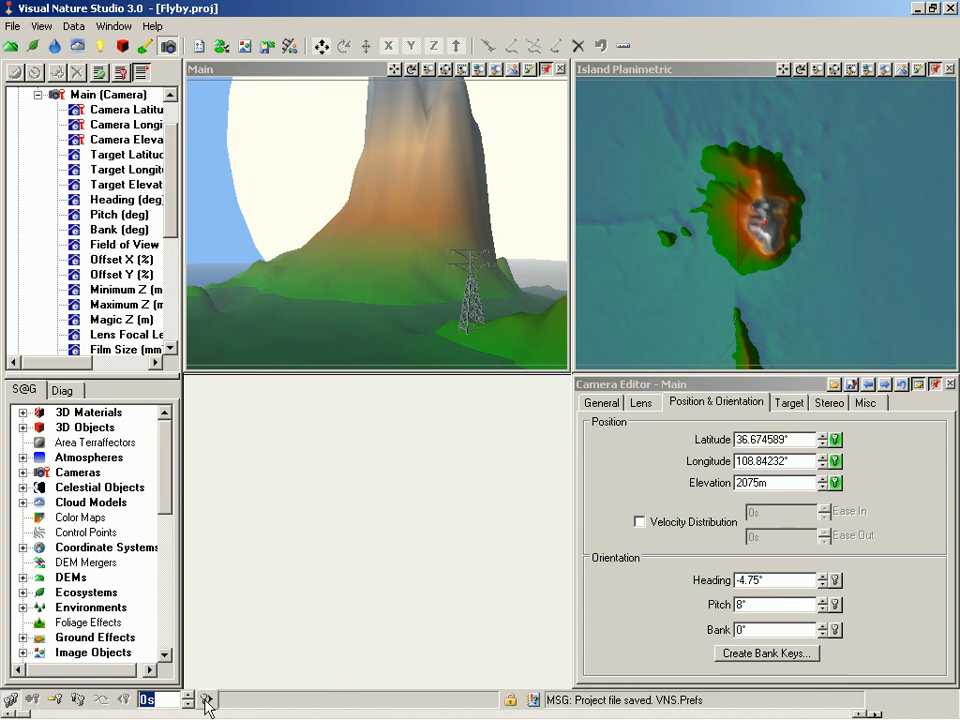
pyautogui.click(207, 700)
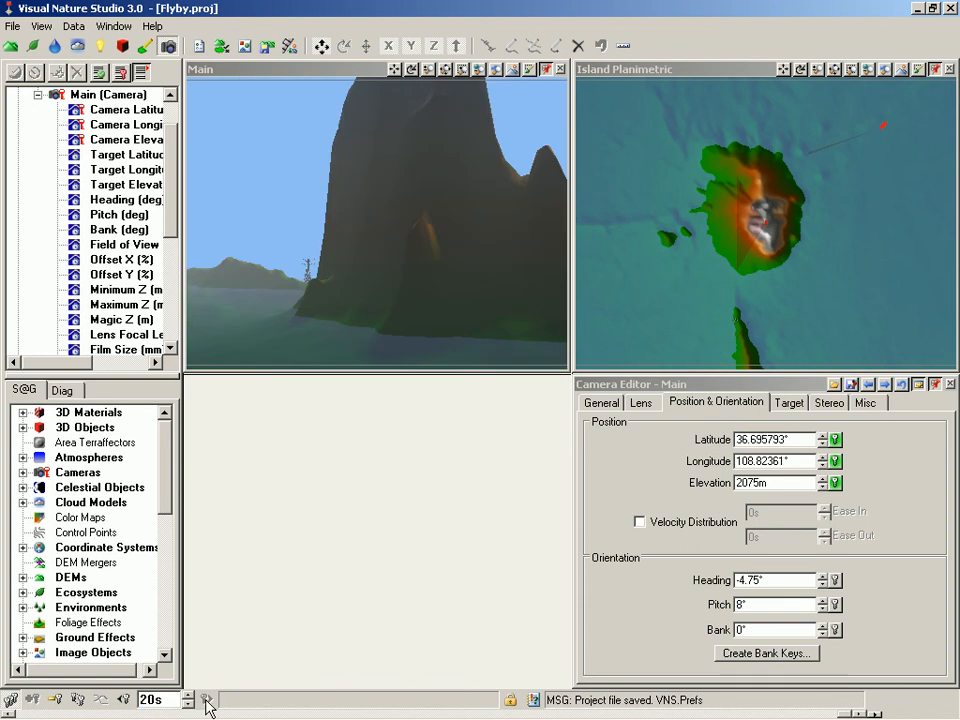
pyautogui.click(123, 699)
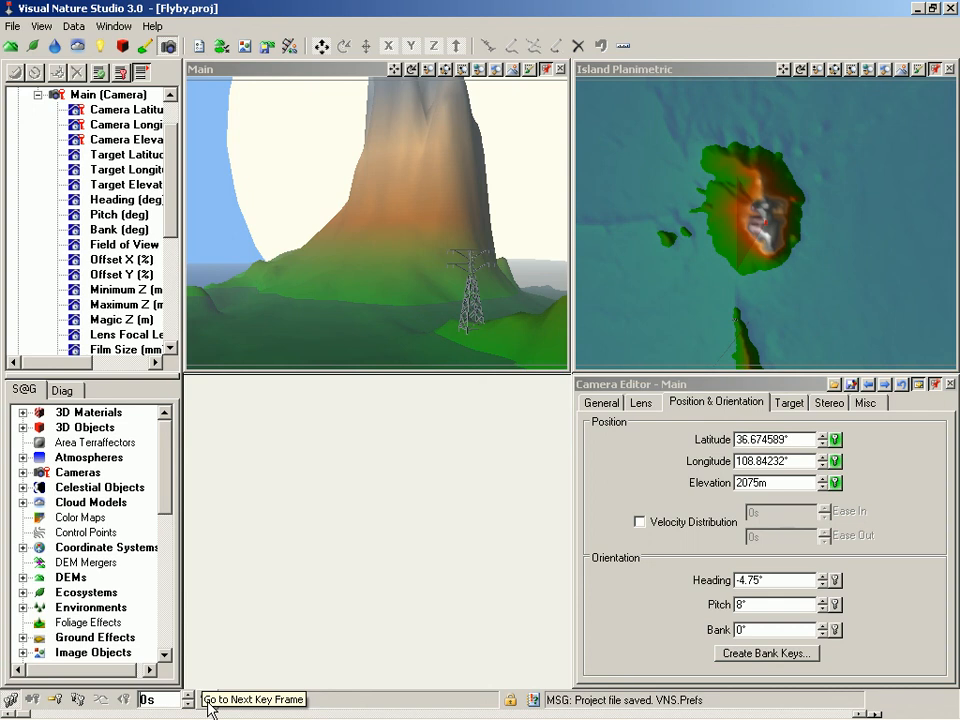